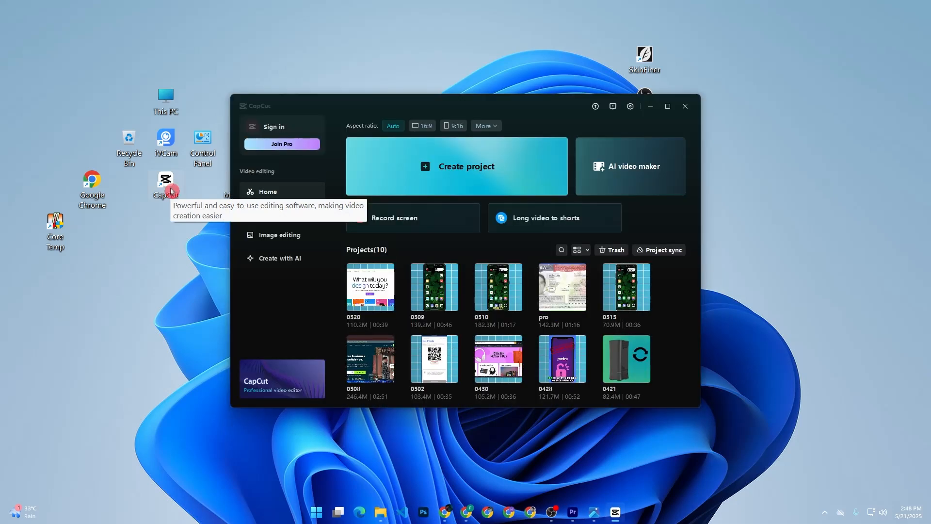
left_click(443, 178)
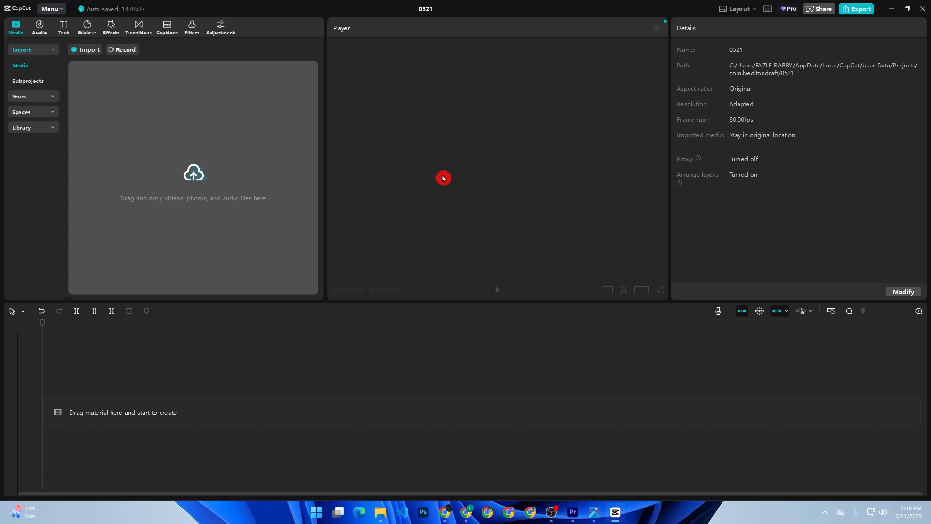
left_click(192, 177)
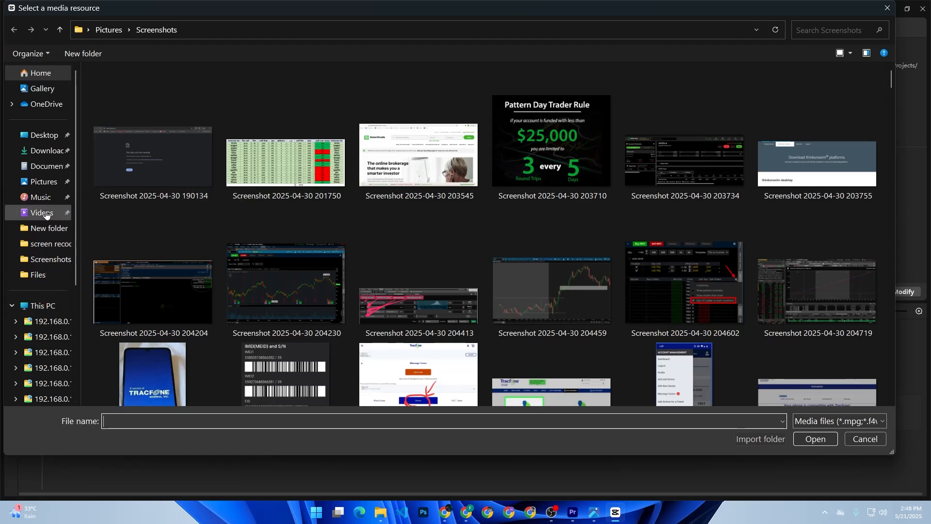
left_click(46, 214)
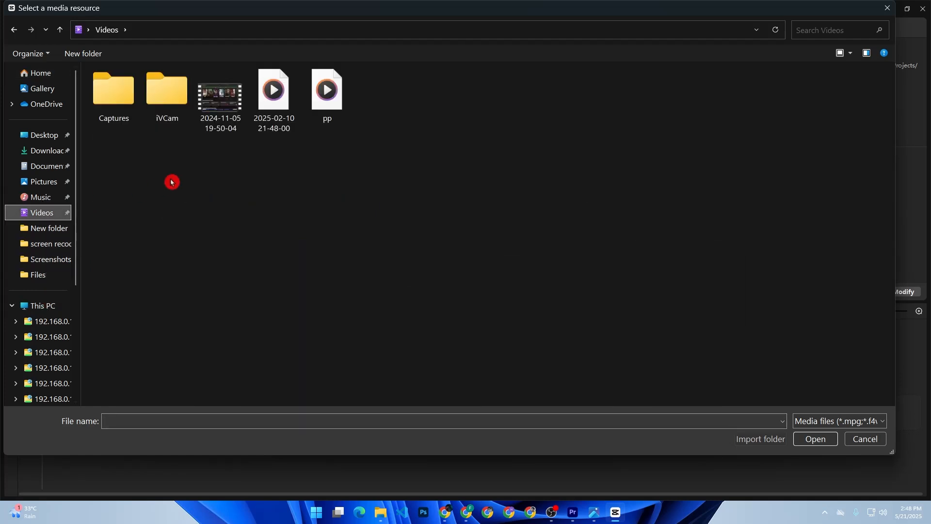
double_click(215, 108)
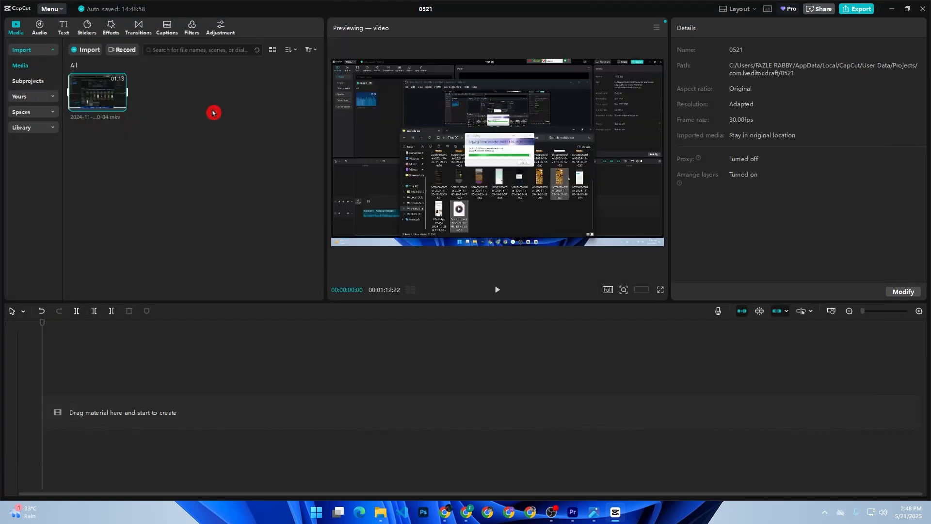
left_click_drag(110, 99, 88, 407)
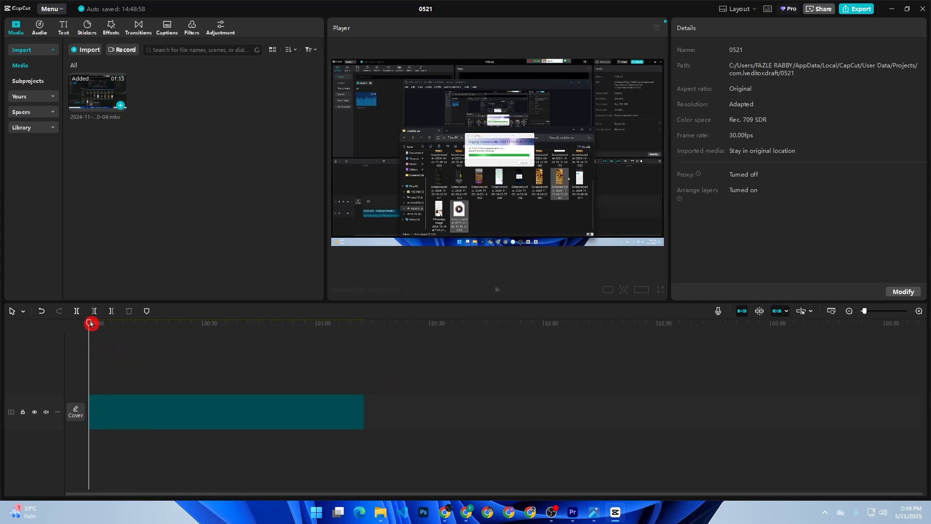
left_click_drag(90, 323, 94, 329)
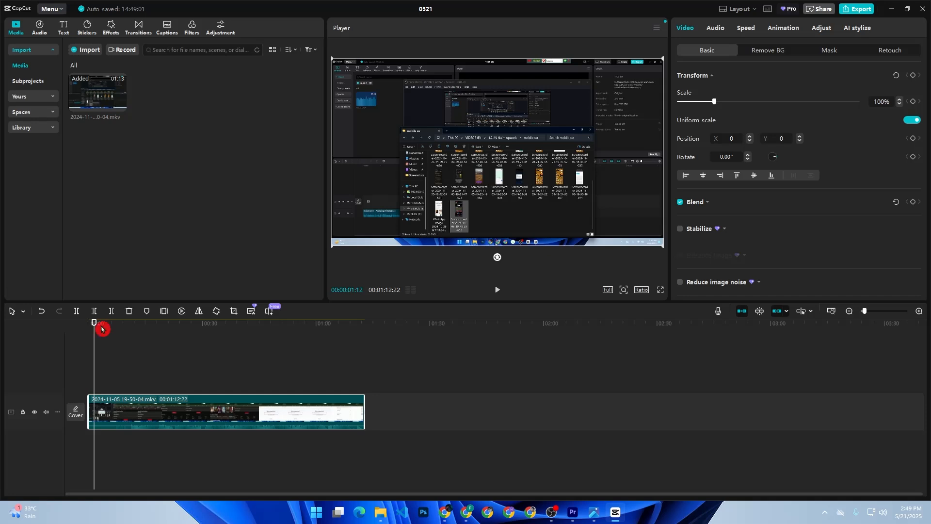
Step: Set the canvas ratio to 9:16 and scale the recording to 316% to fill the frame
left_click(610, 292)
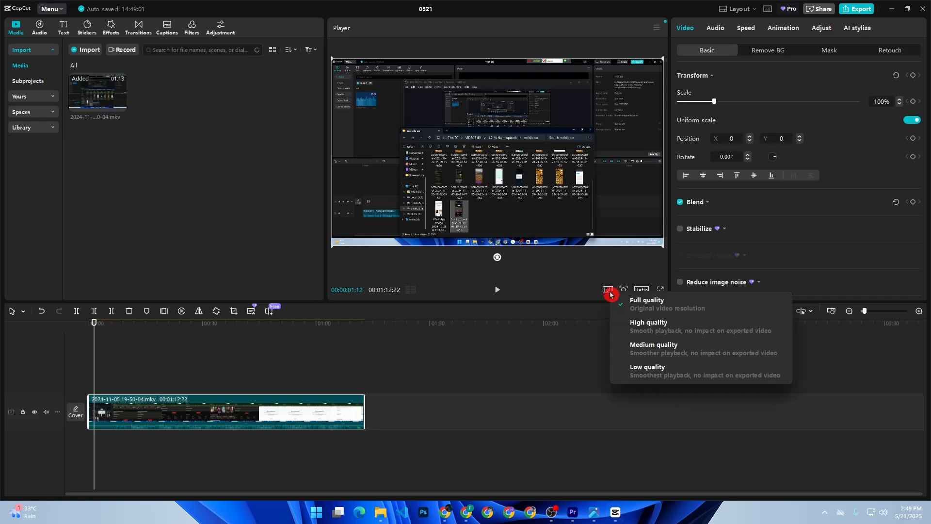
left_click(589, 267)
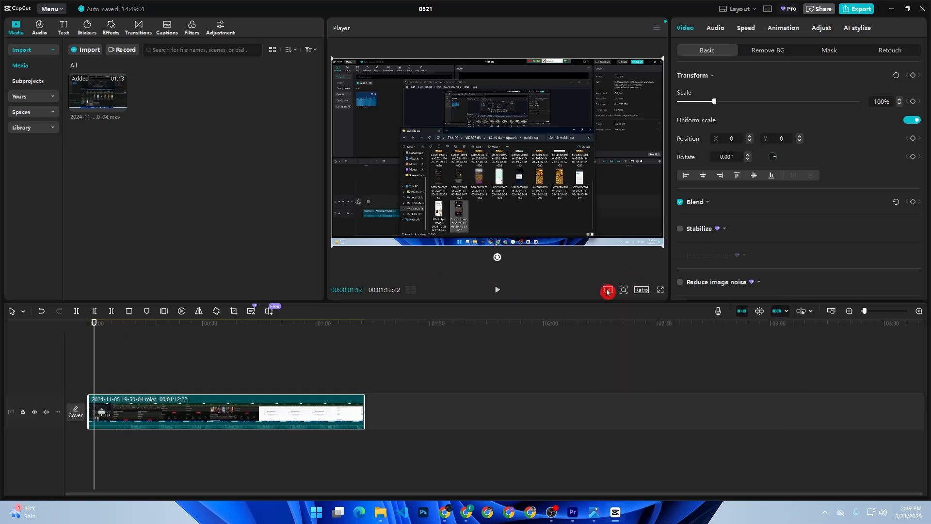
left_click(642, 292)
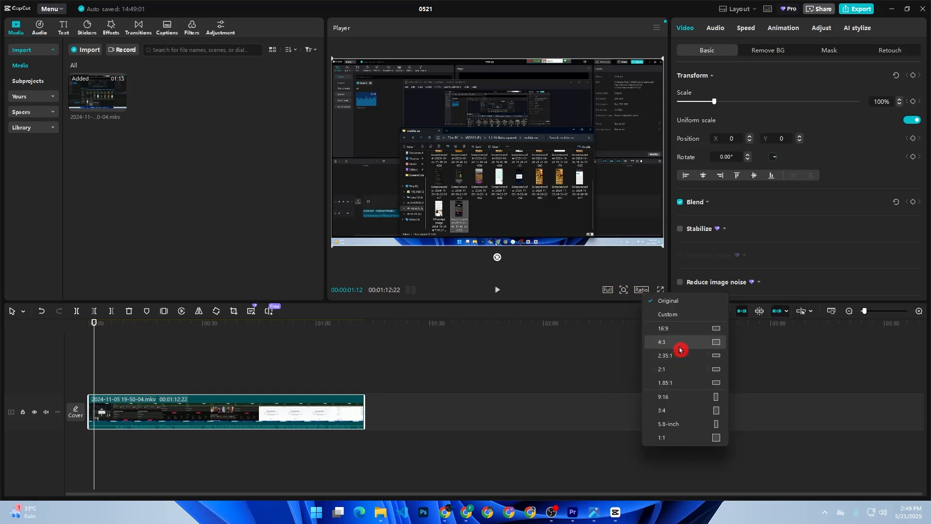
left_click(680, 398)
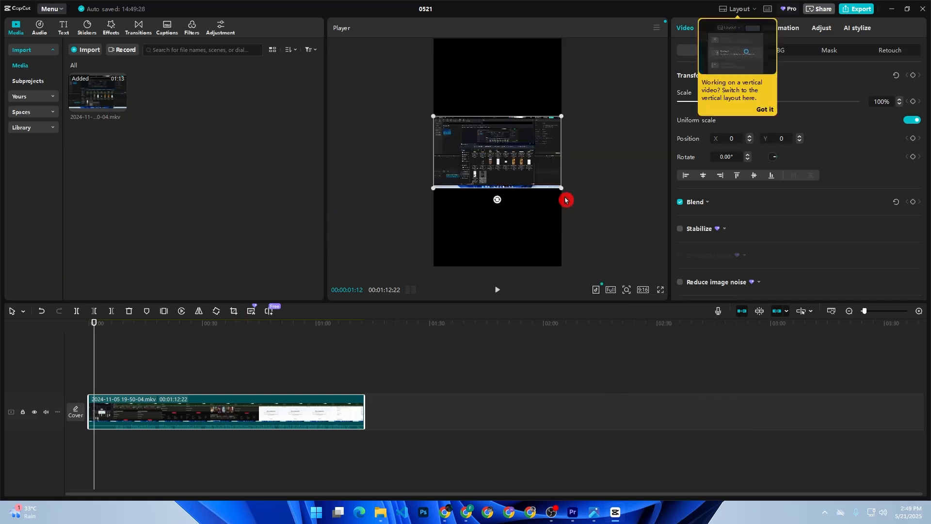
left_click_drag(561, 188, 723, 374)
left_click_drag(91, 328, 122, 358)
Step: Mute the clip, trim its start to the playhead, play it back, then delete it
left_click(46, 412)
left_click(95, 403)
left_click_drag(95, 403, 132, 404)
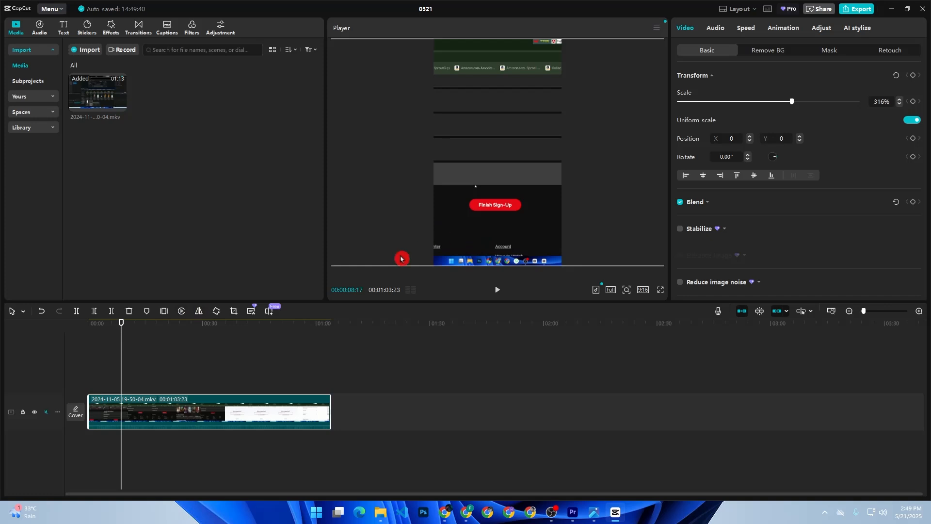
left_click_drag(121, 382, 42, 386)
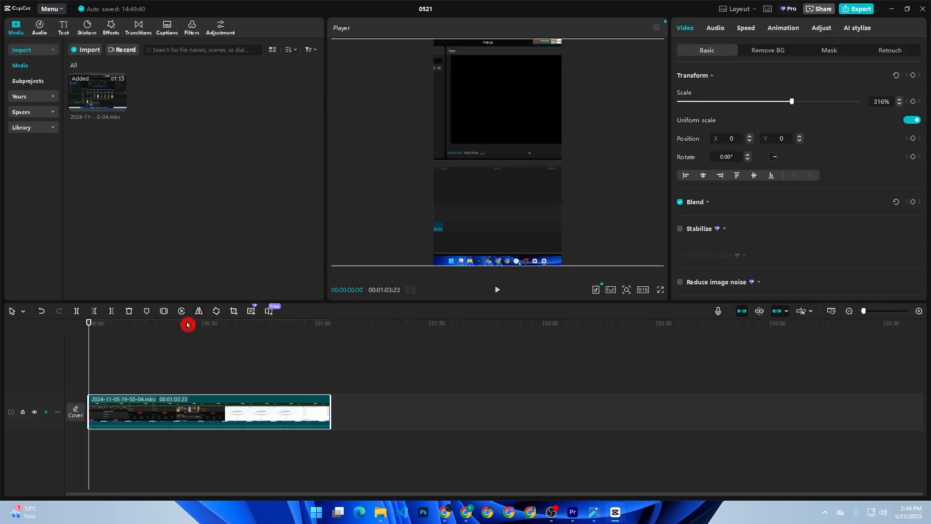
left_click(497, 290)
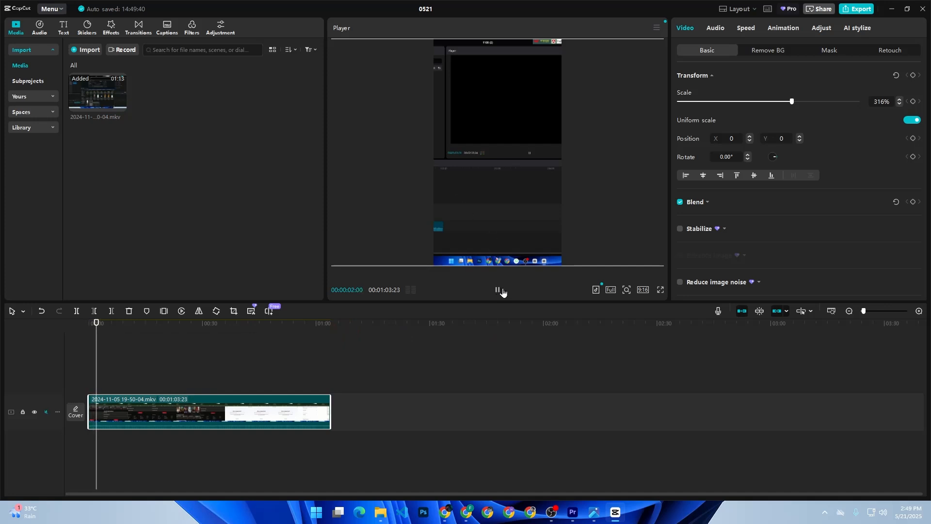
left_click(501, 291)
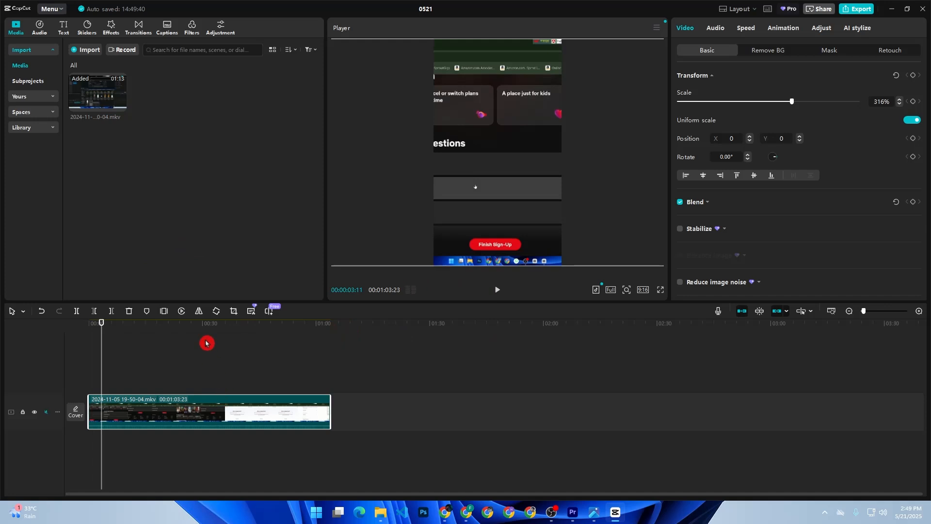
key("Delete")
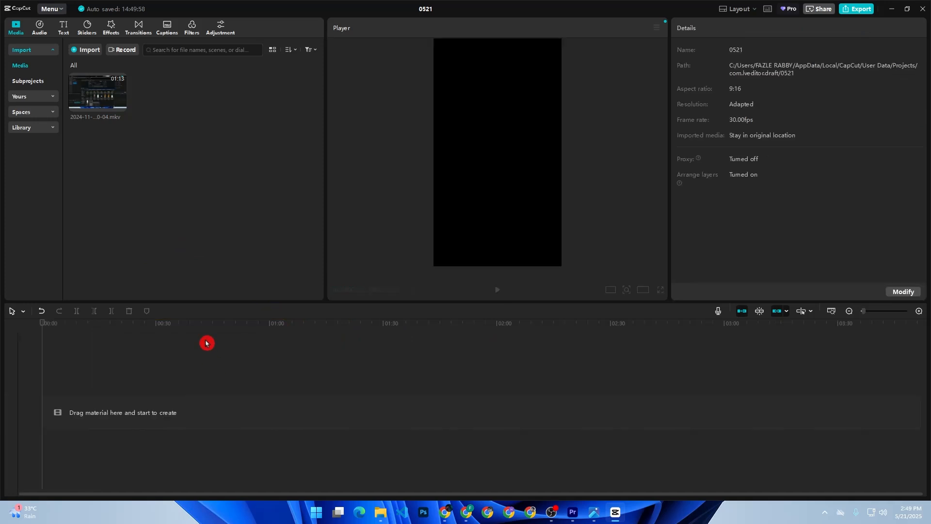
Step: Import pp.mp4 from Videos onto the main track and preview a sharp frame near its start
left_click(86, 50)
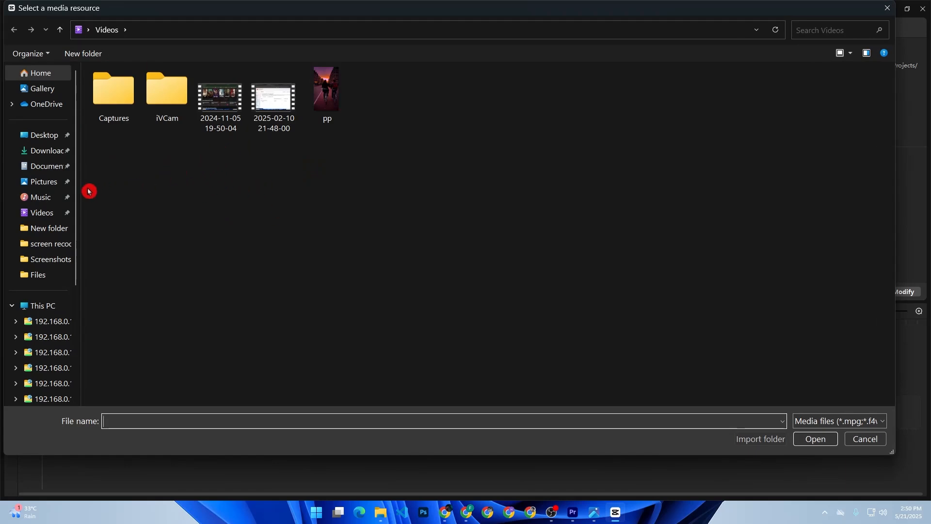
double_click(321, 102)
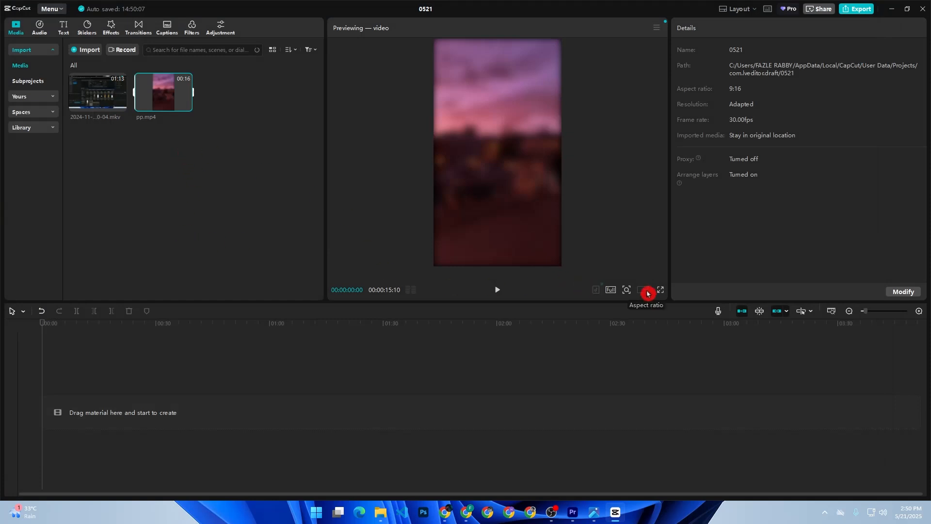
left_click_drag(175, 100, 93, 408)
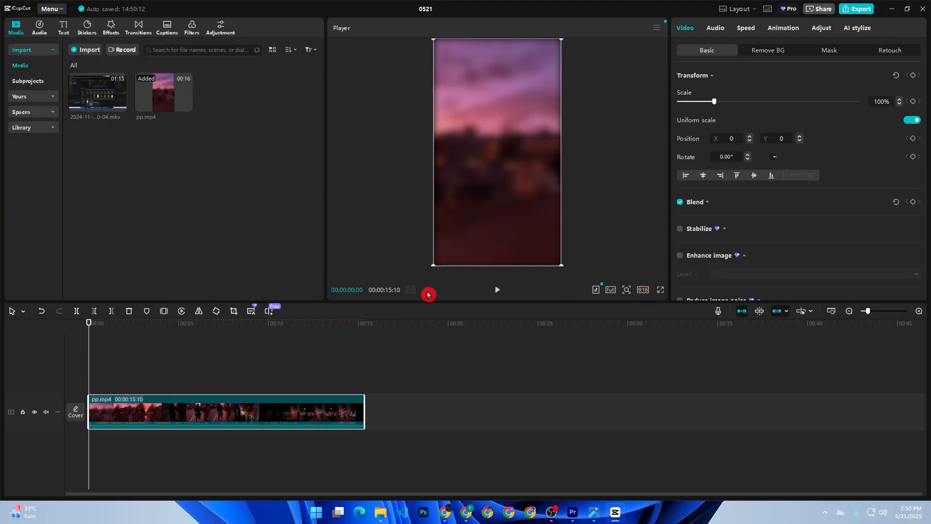
left_click(483, 303)
left_click_drag(89, 363, 103, 364)
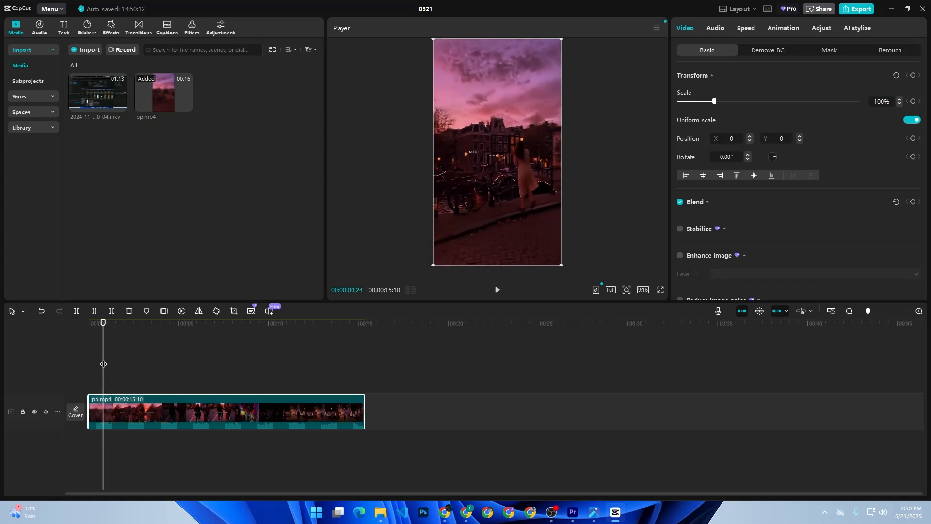
Step: Try splitting the pp.mp4 clip at the playhead, then undo the split
left_click(96, 359)
left_click(118, 412)
right_click(107, 405)
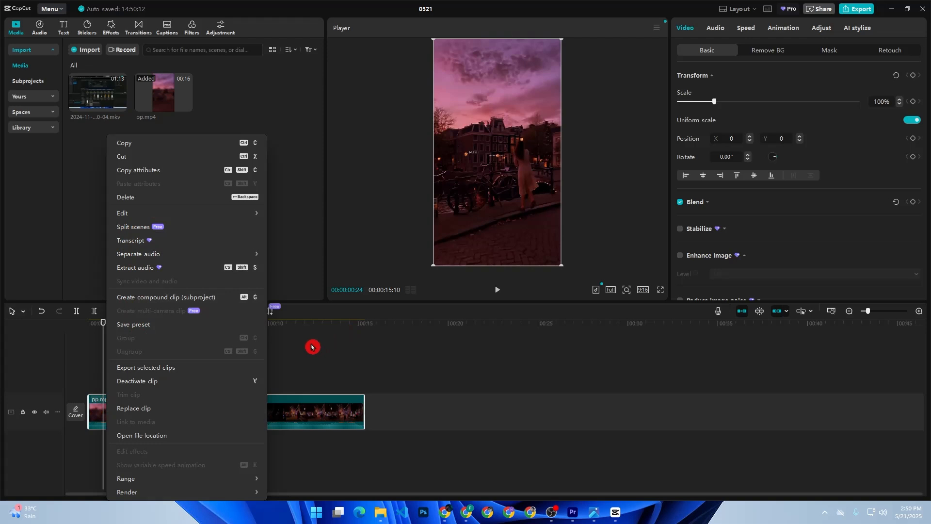
left_click(103, 345)
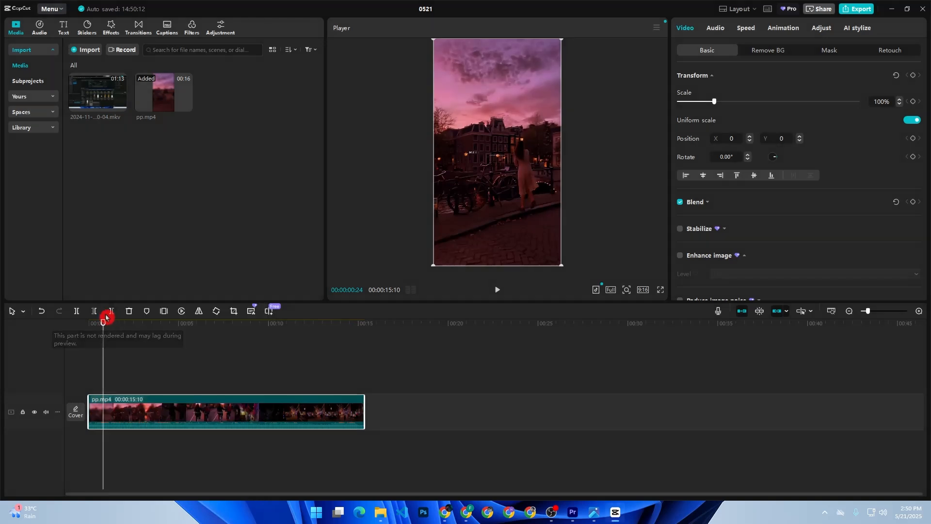
left_click(76, 312)
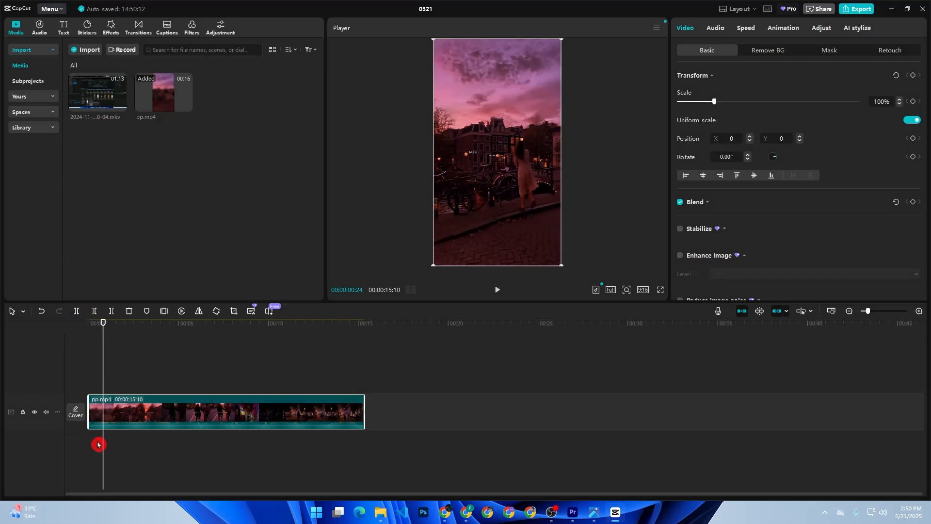
key("ctrl+b")
key("ctrl+z")
Step: Trim the first 24 frames off pp.mp4 with Q so it runs 00:00:14:16
left_click(120, 408)
key("q")
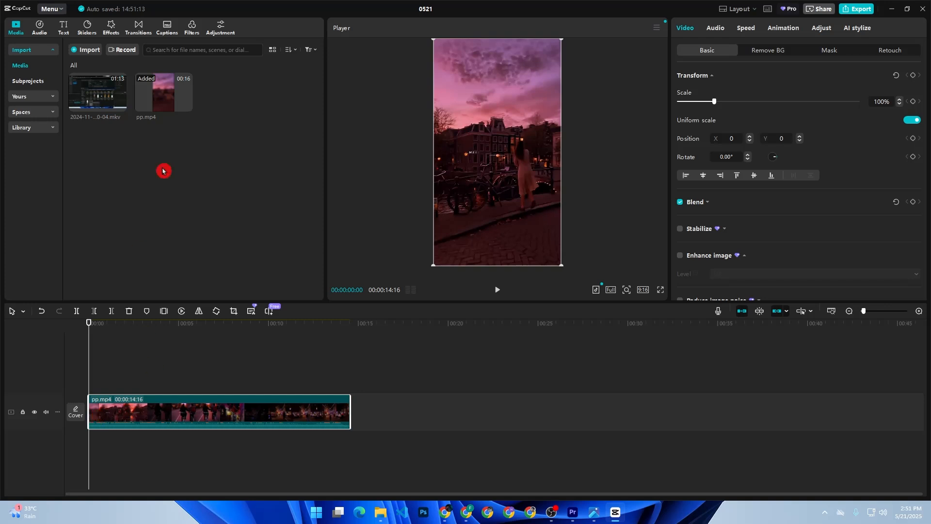
left_click(67, 32)
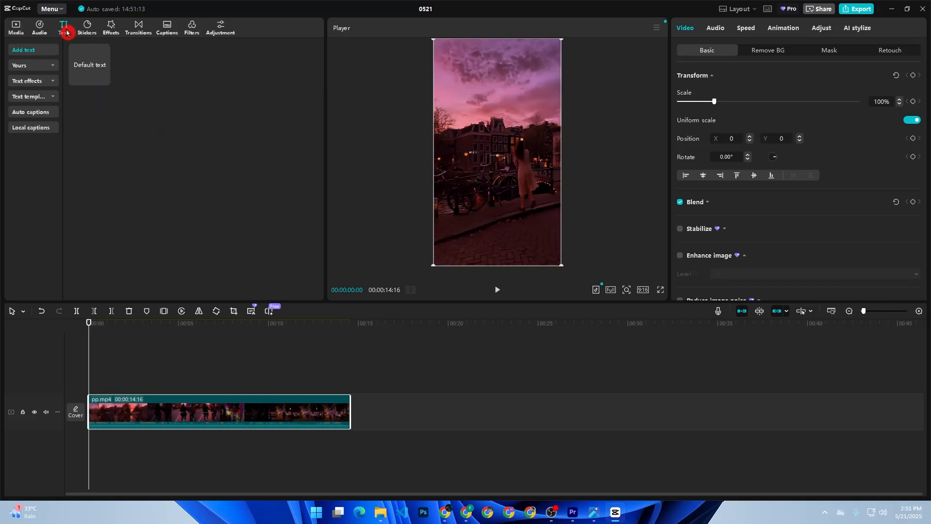
Step: Drag the Trending 'COMMENT' text template onto a track above pp.mp4 and play it
left_click(47, 83)
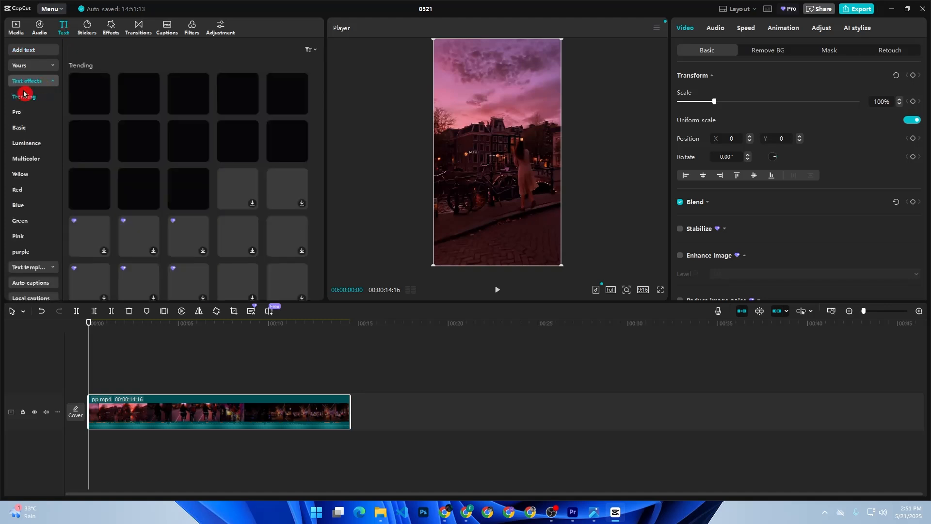
scroll(140, 142, "down", 5)
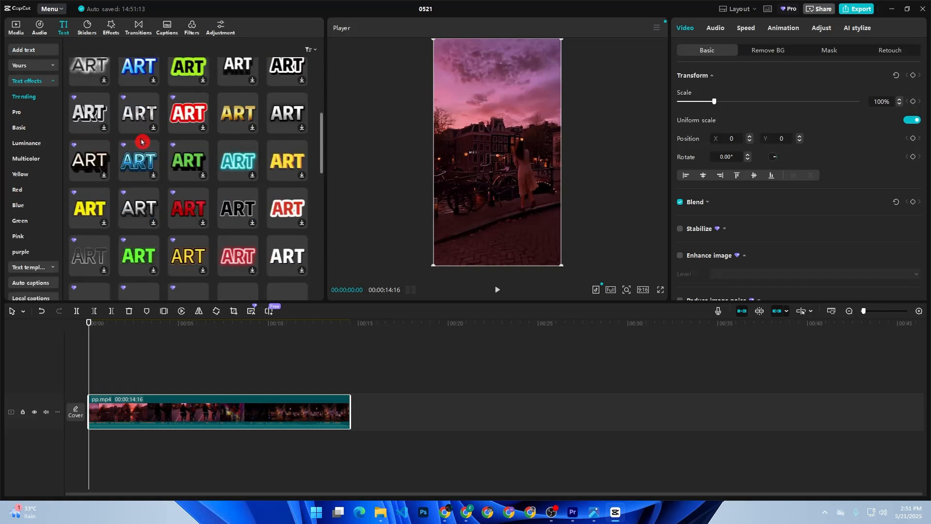
left_click(30, 267)
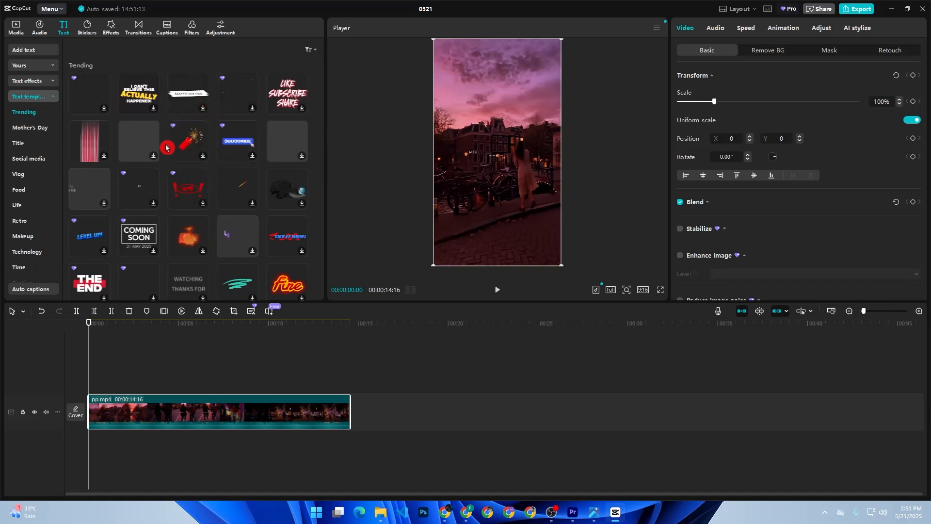
left_click_drag(151, 105, 89, 393)
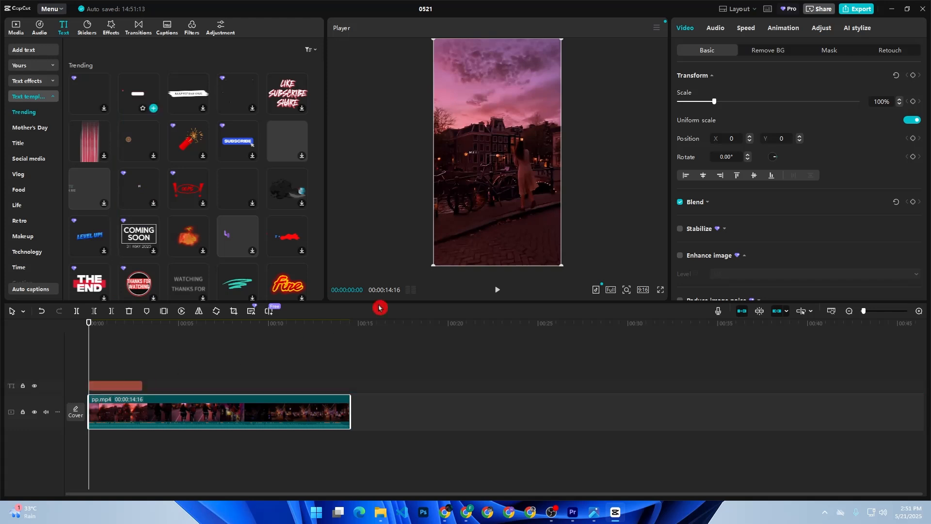
left_click(498, 291)
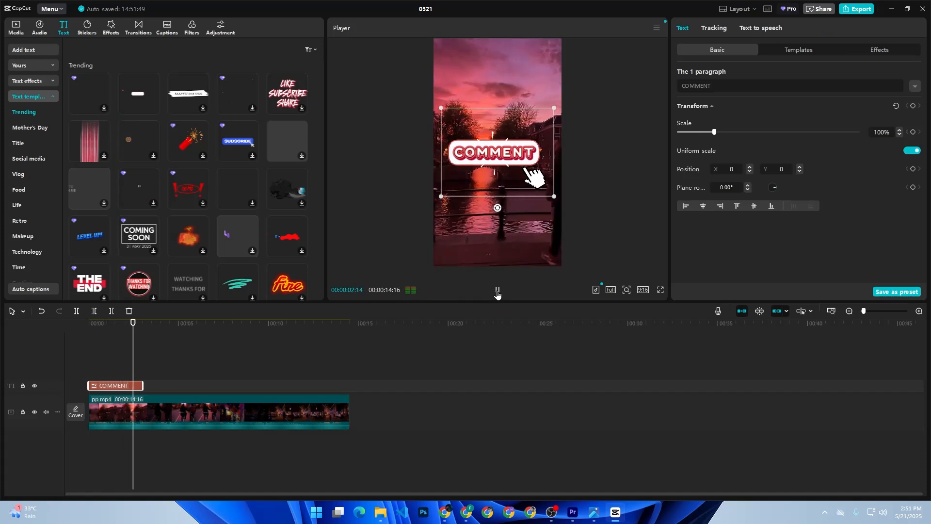
Step: Pause playback and park the playhead at 00:00:01:10 where the COMMENT title shows
left_click(497, 291)
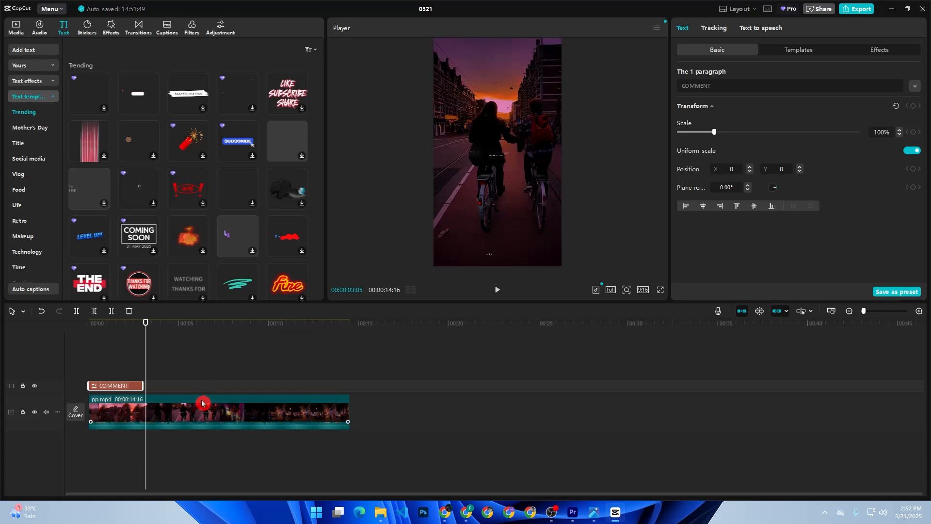
left_click(145, 371)
left_click(116, 371)
left_click_drag(116, 371, 113, 370)
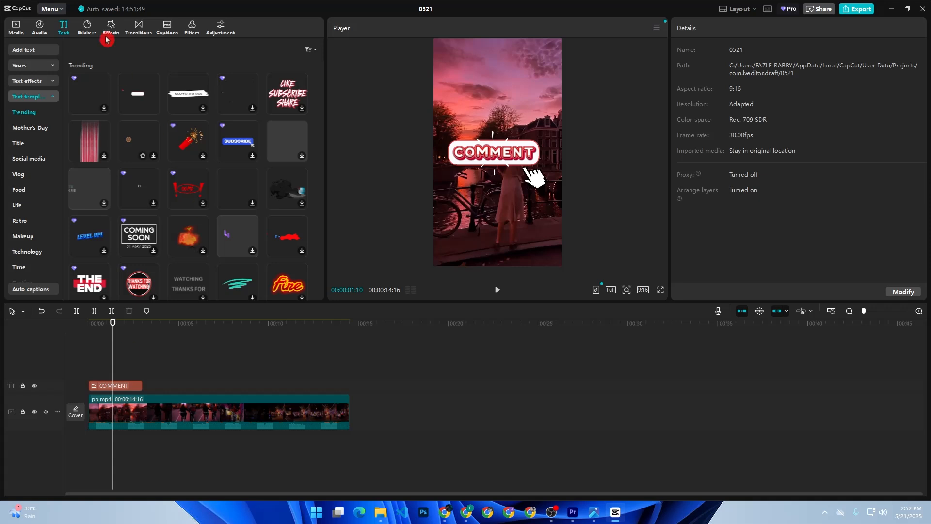
Step: Open the Music library's Beats list, then bring up the voiceover recorder
left_click(44, 29)
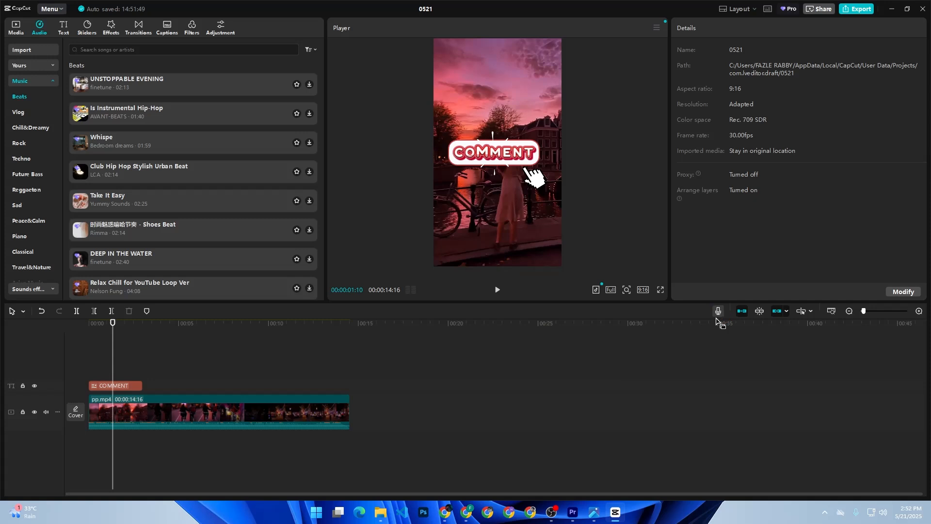
left_click(719, 311)
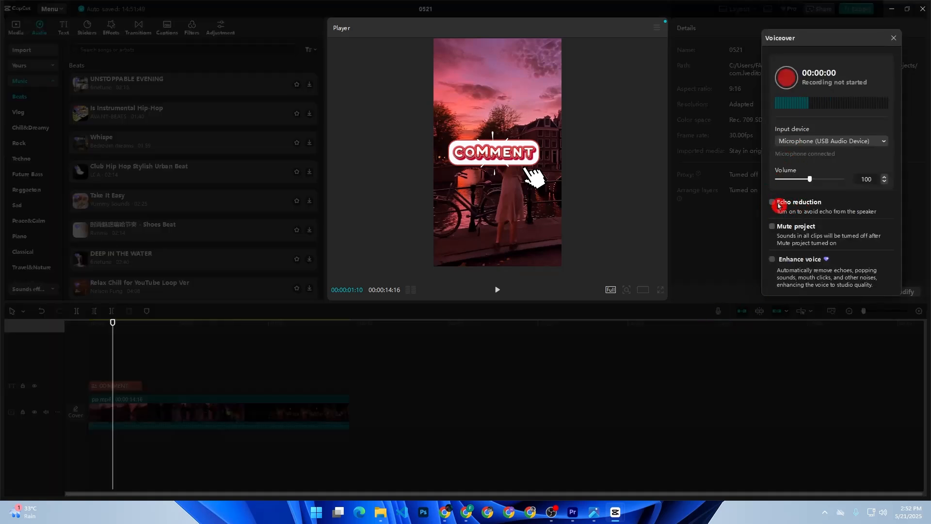
Step: Enable echo reduction, make a brief test recording, and close the voiceover panel without keeping audio
left_click(776, 202)
left_click(793, 87)
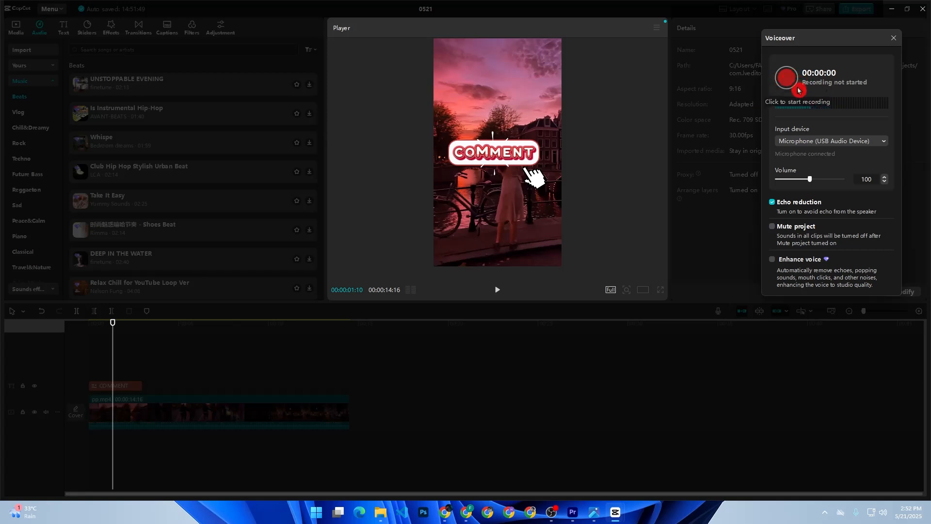
left_click(799, 90)
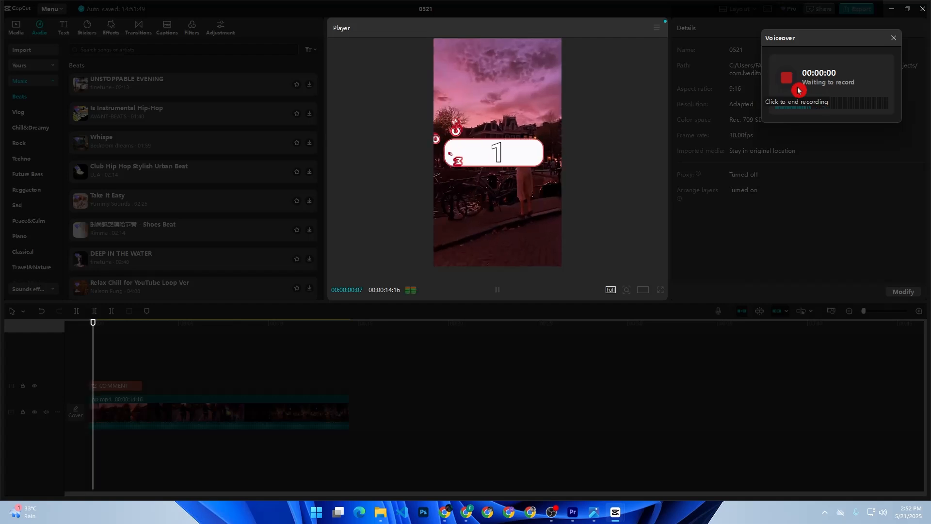
left_click(799, 90)
left_click(894, 38)
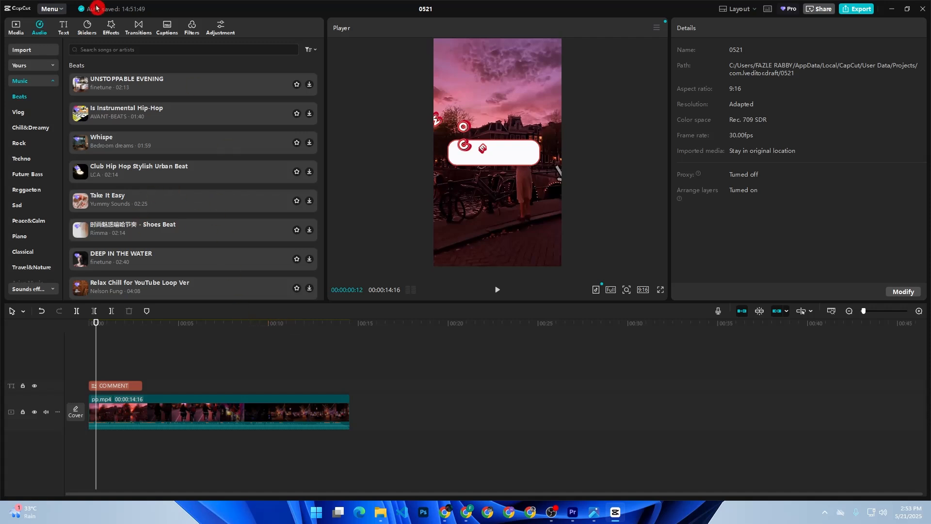
left_click(106, 26)
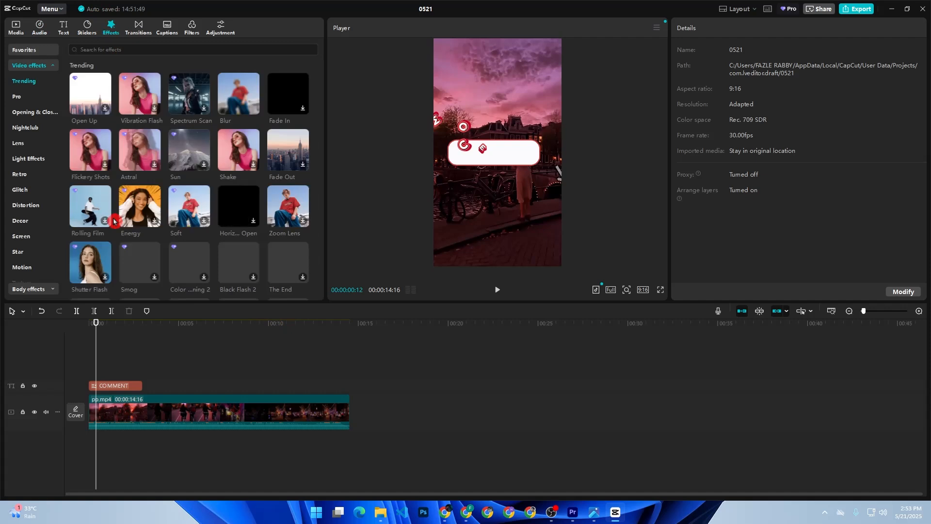
Step: Add the Energy effect at about 4 seconds and trim it to end at 00:00:05:27
left_click_drag(97, 349, 160, 345)
left_click_drag(140, 209, 165, 375)
left_click(497, 289)
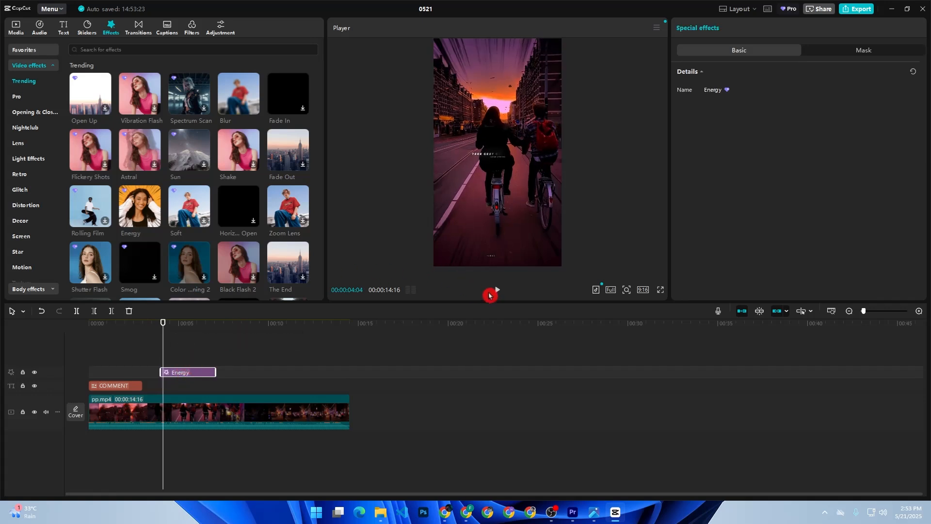
left_click(496, 290)
left_click_drag(213, 372, 194, 380)
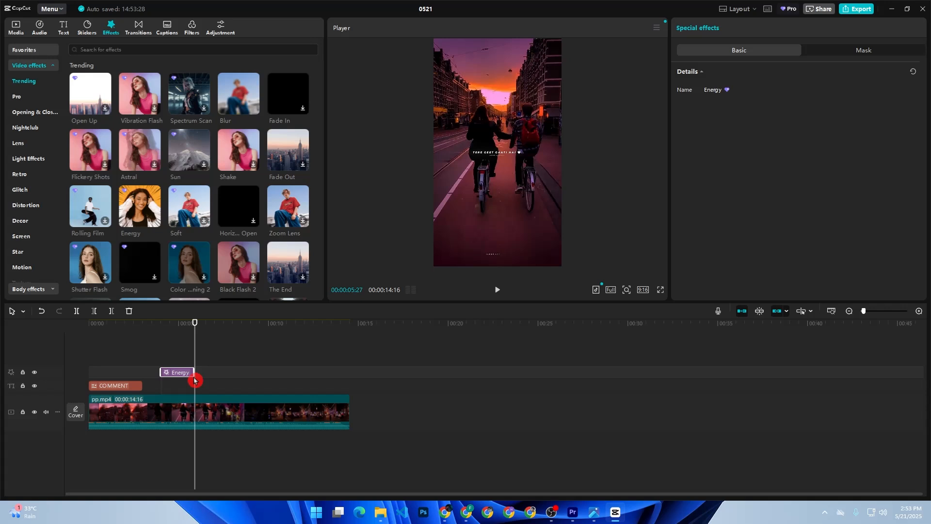
Step: Compare Clear II, Enhance and Vivid 2, then stretch Enhance across the whole pp.mp4 clip
left_click(192, 28)
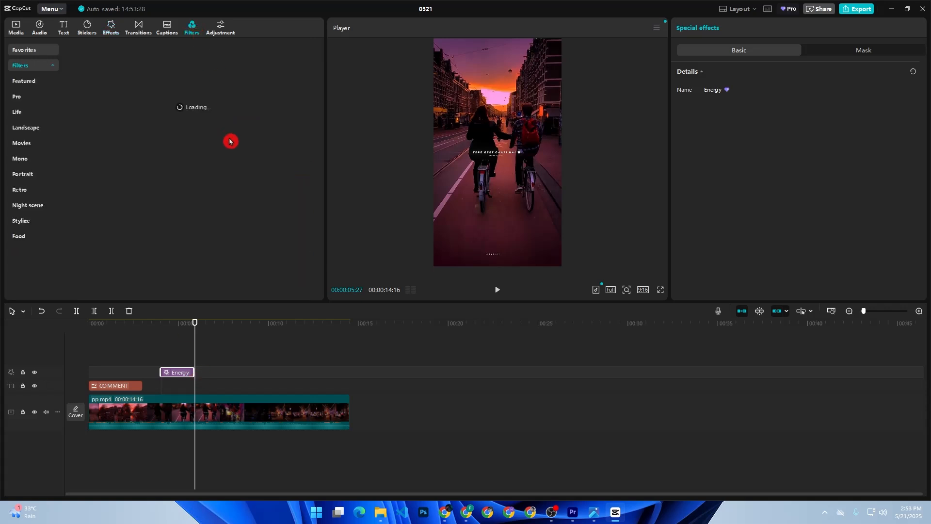
left_click(90, 103)
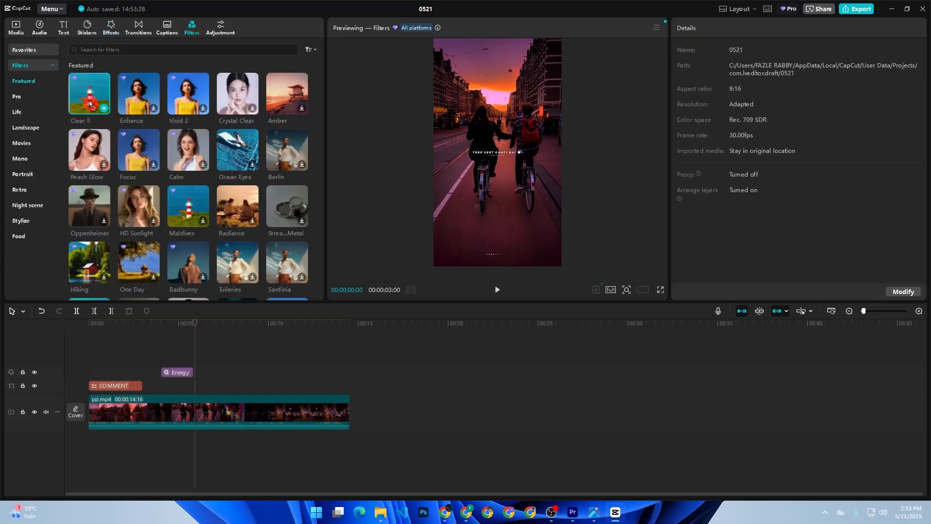
left_click(128, 99)
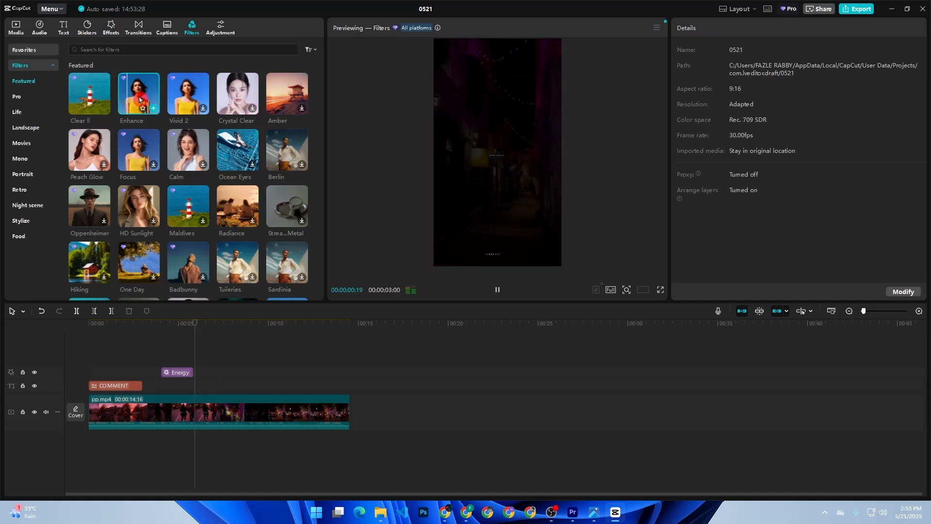
left_click(171, 103)
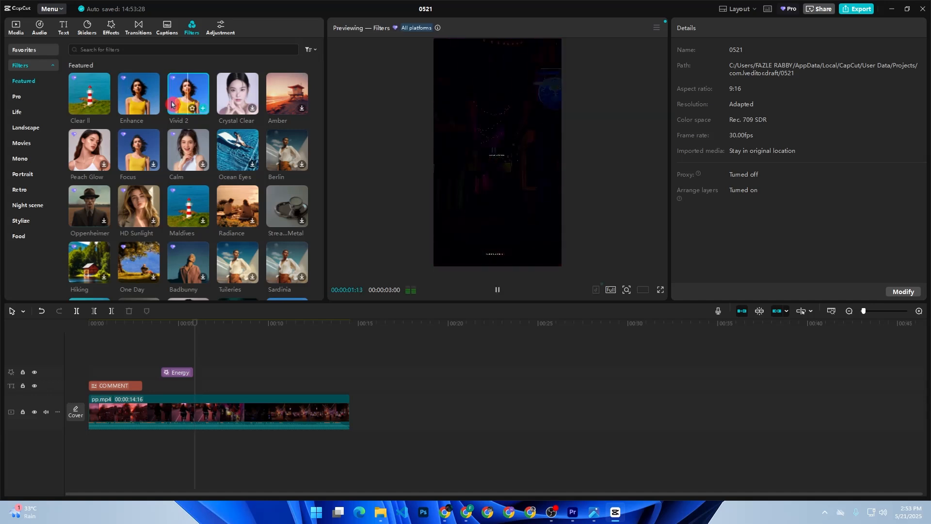
left_click_drag(142, 100, 88, 361)
left_click_drag(227, 362, 349, 377)
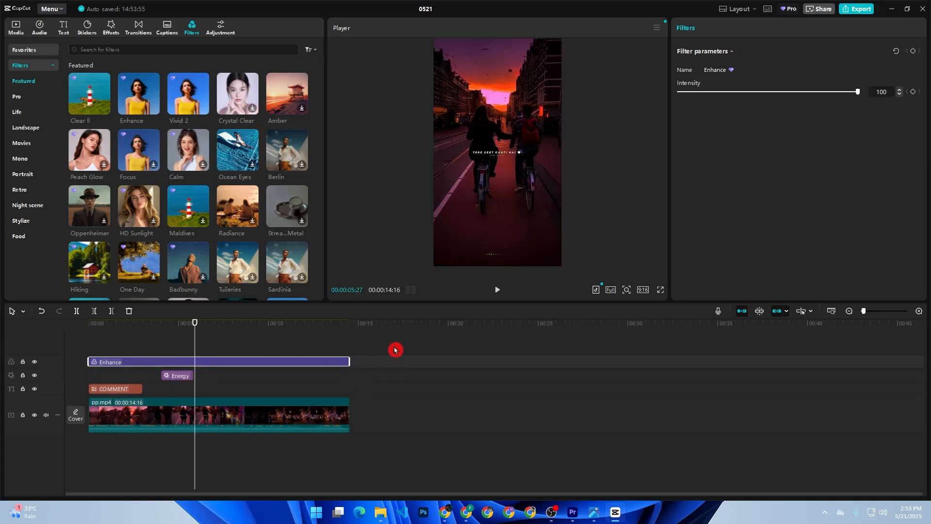
Step: Add a Custom adjustment layer to the timeline, extended across the whole video
left_click(220, 30)
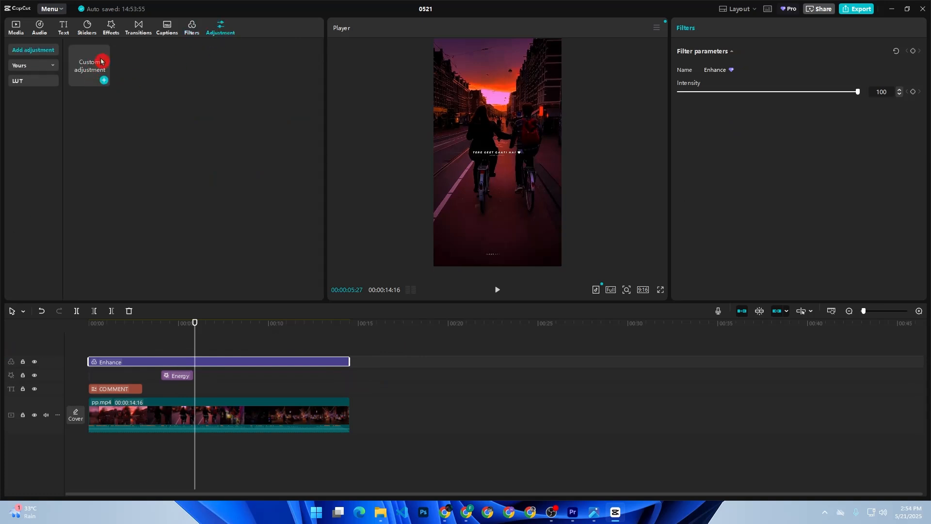
mouse_move(93, 66)
left_mouse_down()
mouse_move(192, 316)
mouse_move(166, 345)
mouse_move(170, 364)
mouse_move(57, 364)
left_mouse_up()
left_click_drag(218, 360, 362, 358)
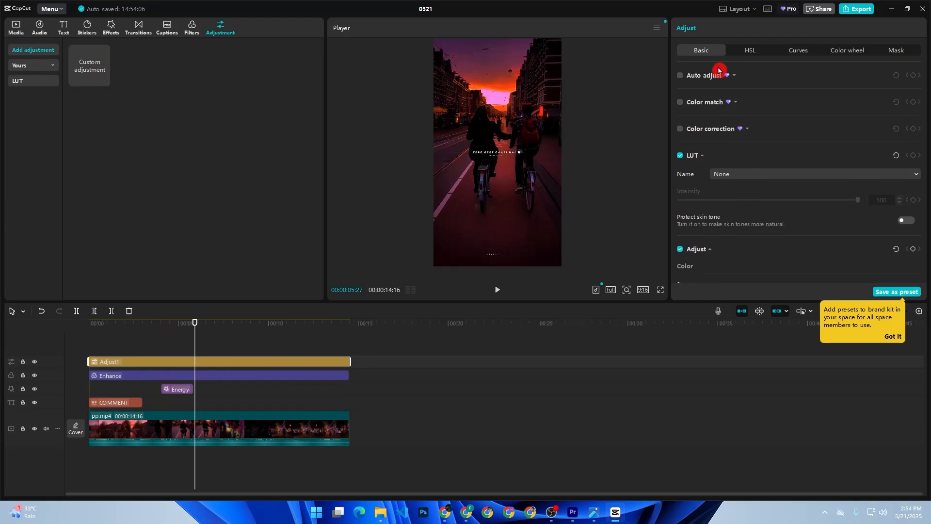
Step: Set the layer's Basic sliders: Exposure 20, Contrast -22, Highlight 29, Whites 12, Shadow -3, Blacks -7
scroll(699, 146, "down", 10)
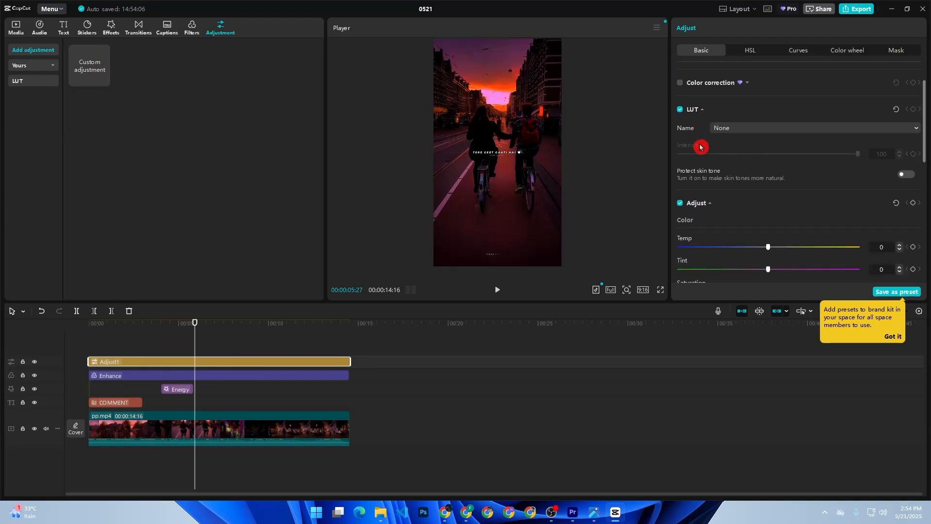
left_click_drag(769, 113, 821, 158)
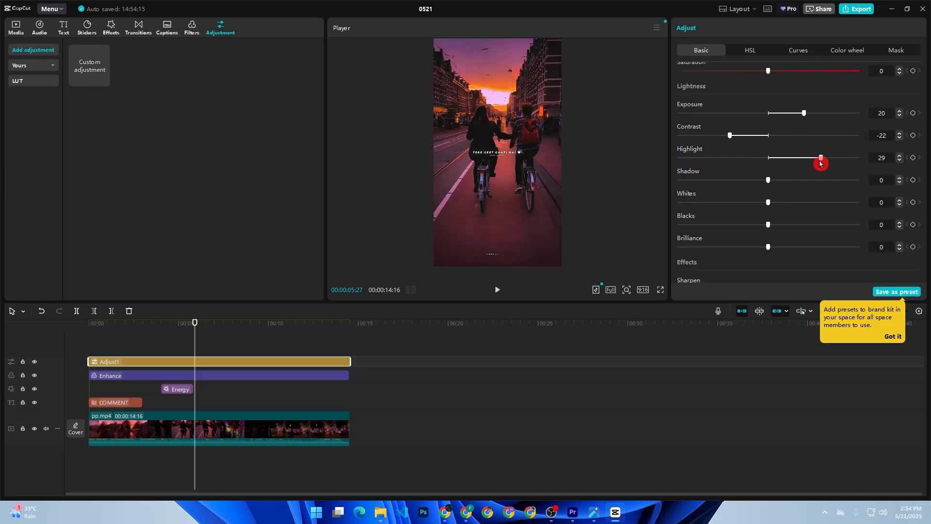
left_click_drag(769, 180, 755, 224)
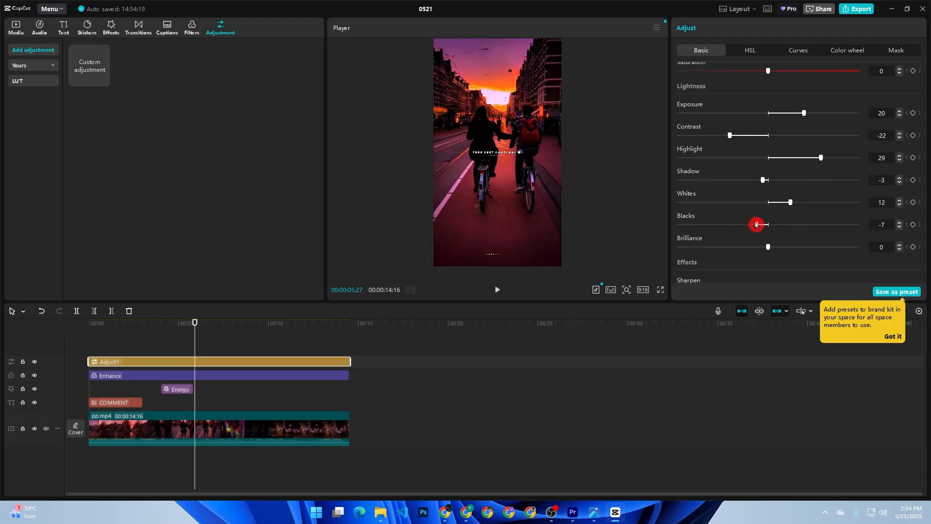
Step: In HSL, set reds to Hue -21, Saturation 24 and oranges to Hue -18, Saturation 47
left_click(745, 55)
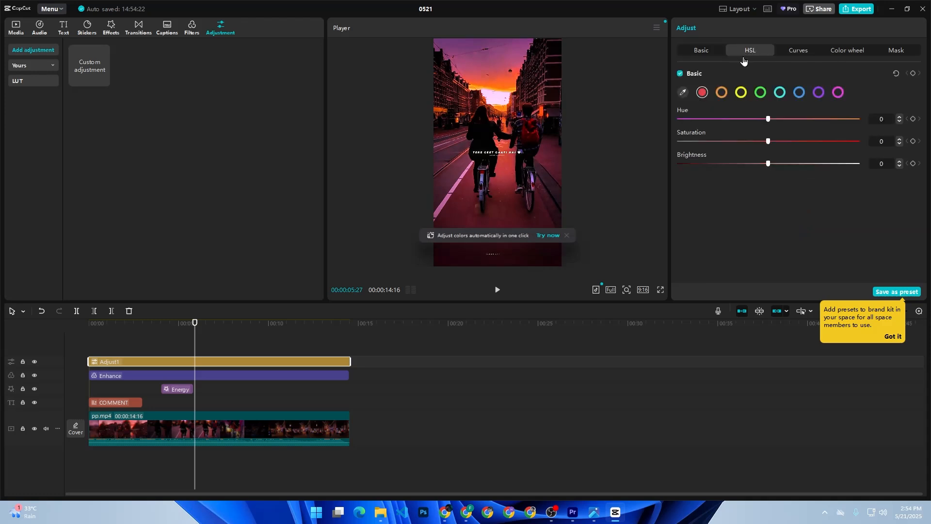
left_click_drag(769, 142, 746, 122)
left_click(722, 92)
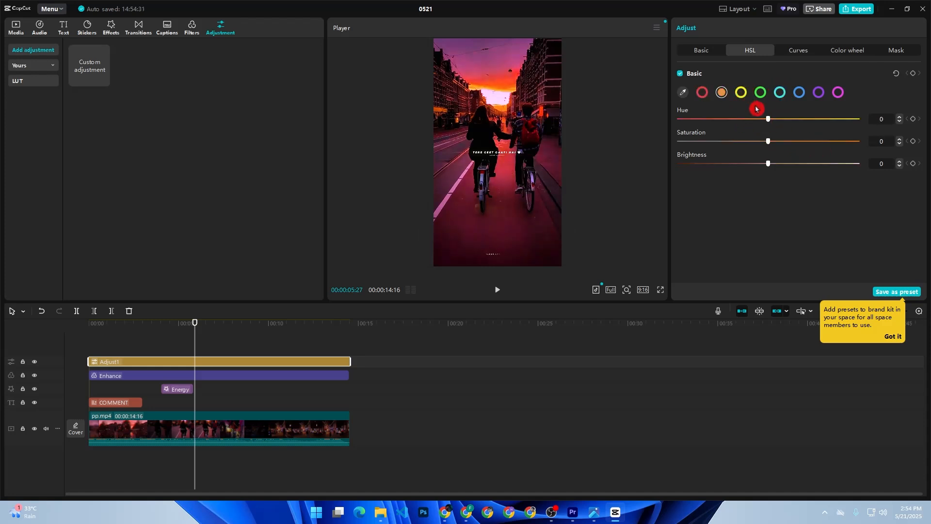
left_click_drag(770, 119, 810, 144)
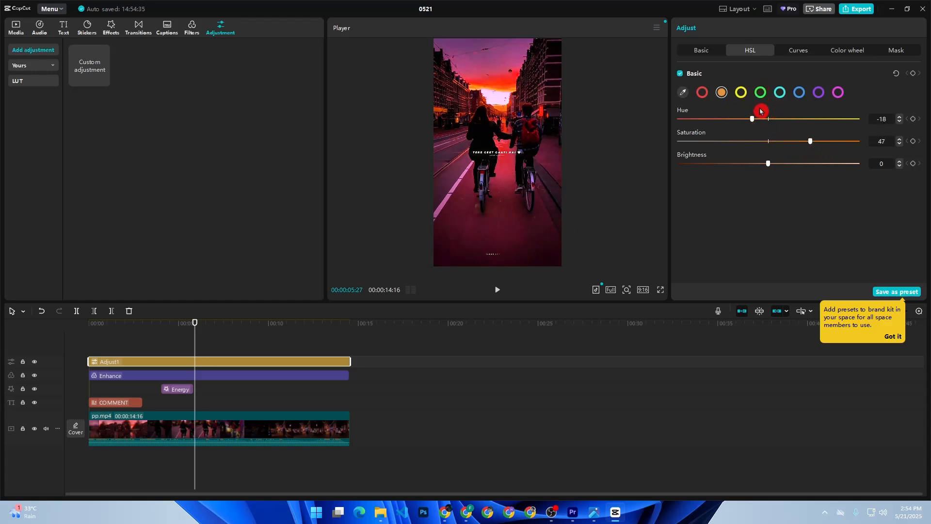
left_click(761, 93)
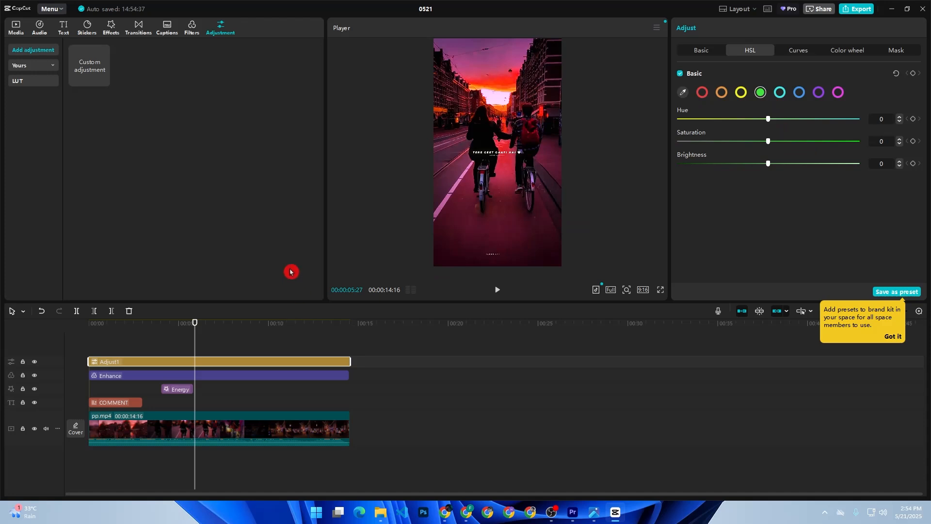
Step: Split pp.mp4 at 00:00:05:27, trim the second part to 00:00:07:09, and show Trending transitions
left_click(192, 437)
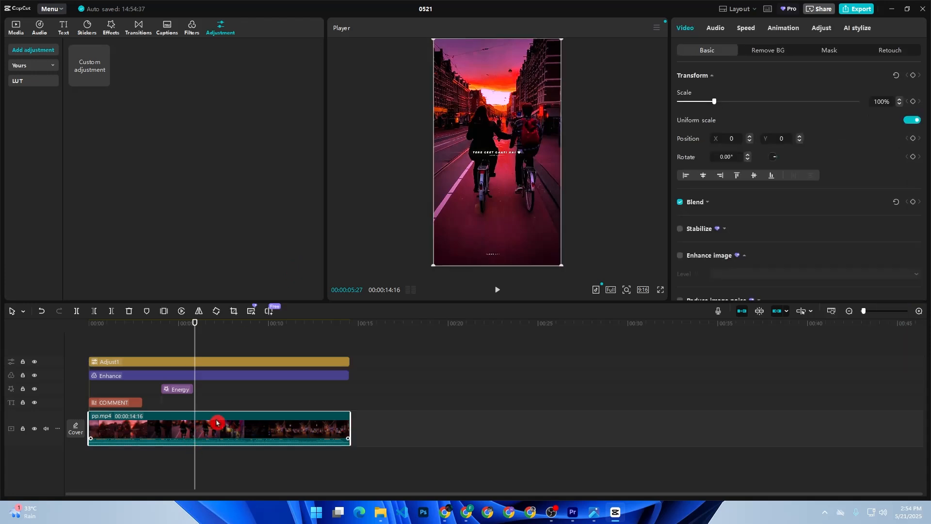
key("ctrl+b")
left_click_drag(196, 414, 220, 415)
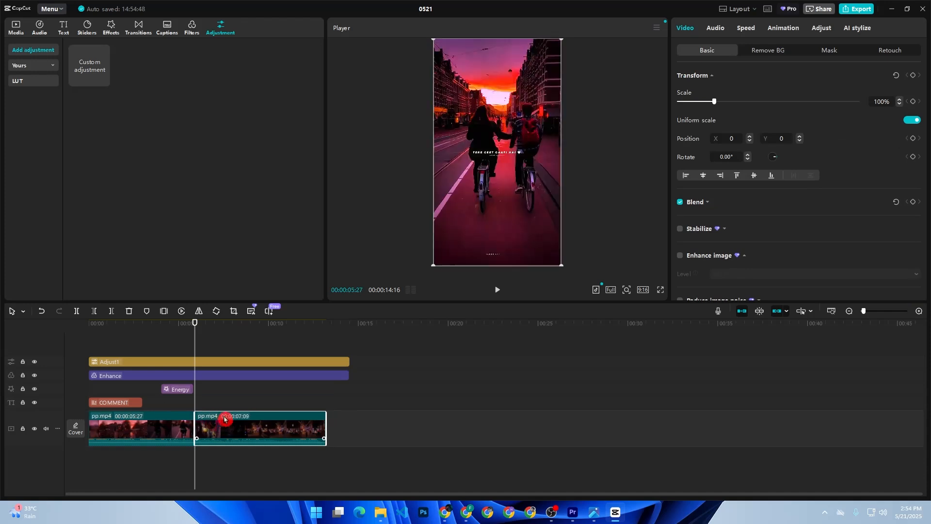
left_click(187, 338)
left_click(139, 27)
left_click(164, 89)
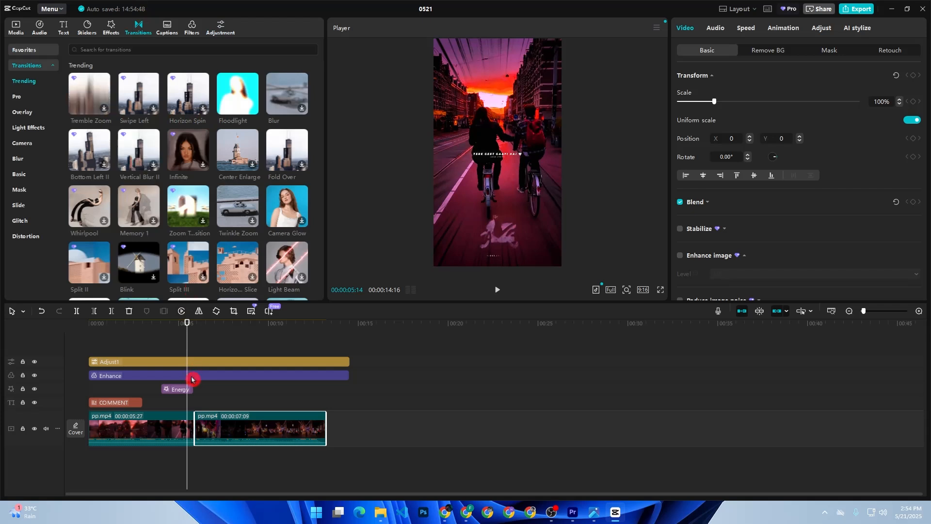
Step: End the Energy effect at the cut, join the clips with a 0.8s Tremble Zoom, and preview
left_click_drag(192, 389, 187, 388)
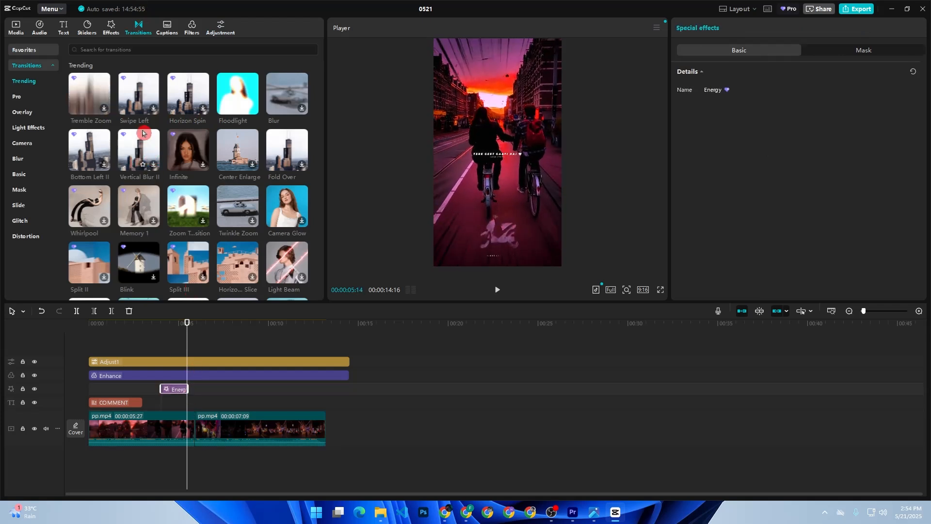
left_click(91, 94)
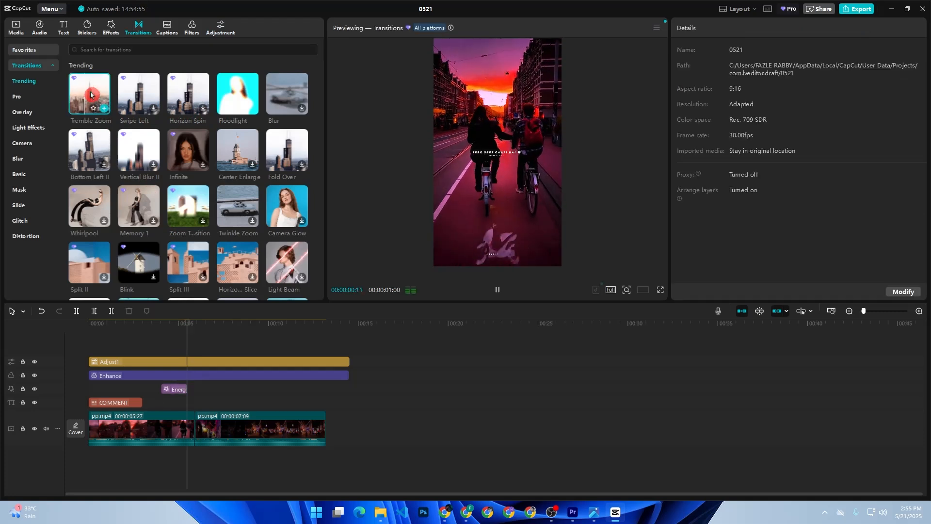
left_click_drag(92, 94, 190, 429)
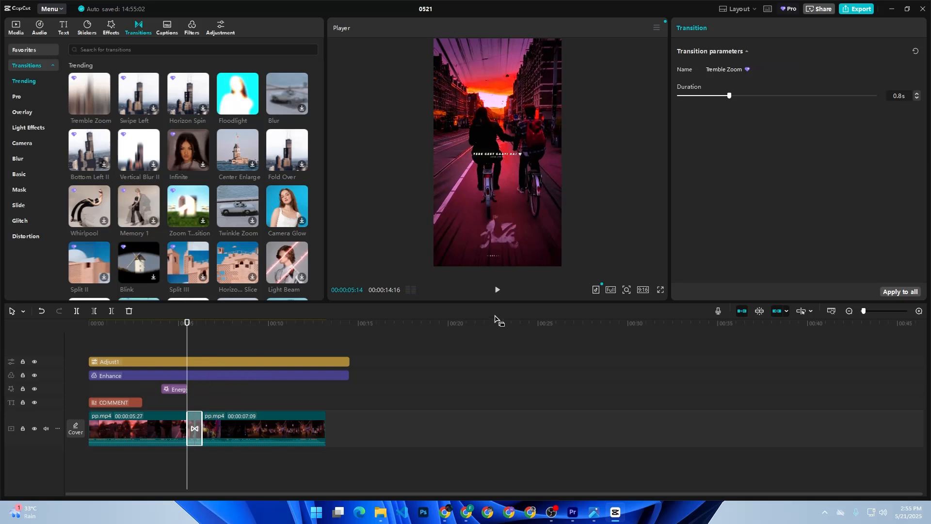
left_click(500, 292)
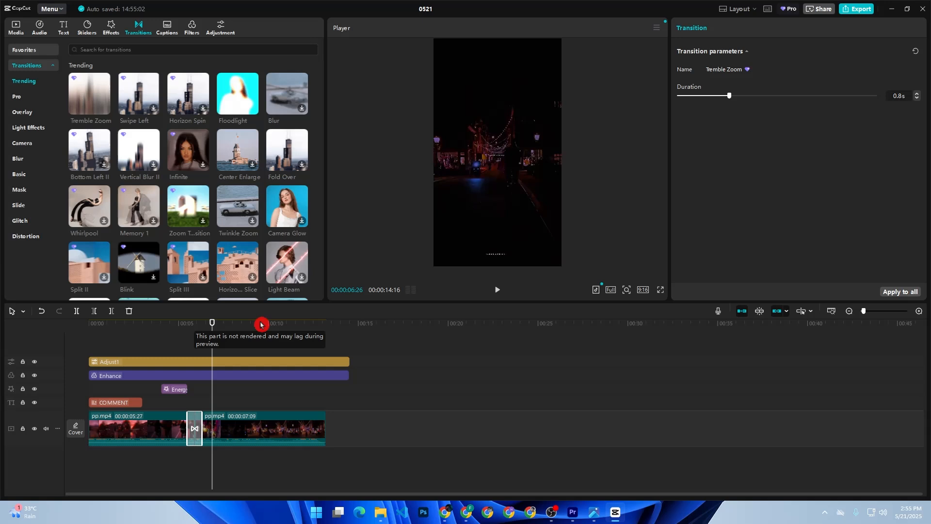
left_click(856, 9)
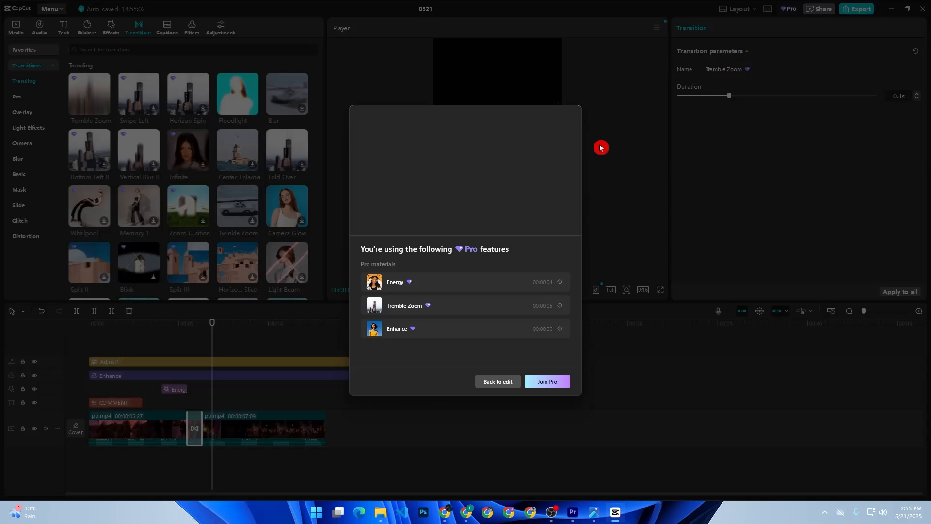
left_click(508, 383)
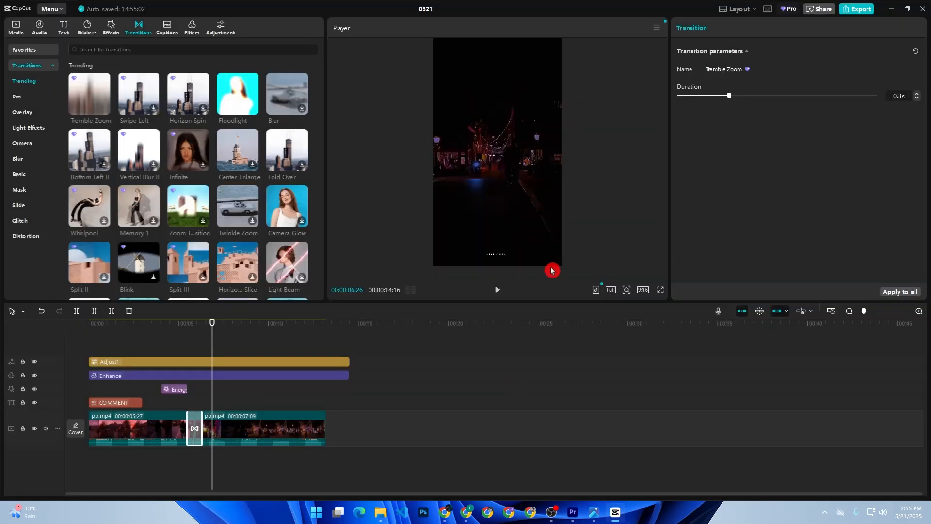